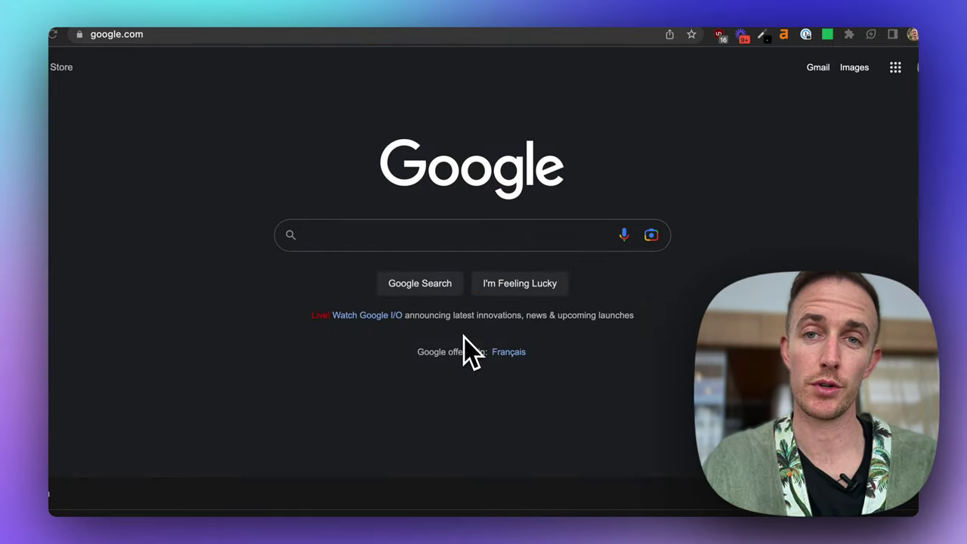
# - Search Google for 'blog title generator' and scroll the results to the ryrob.com tool
pyautogui.click(379, 240)
pyautogui.write('blog title g')
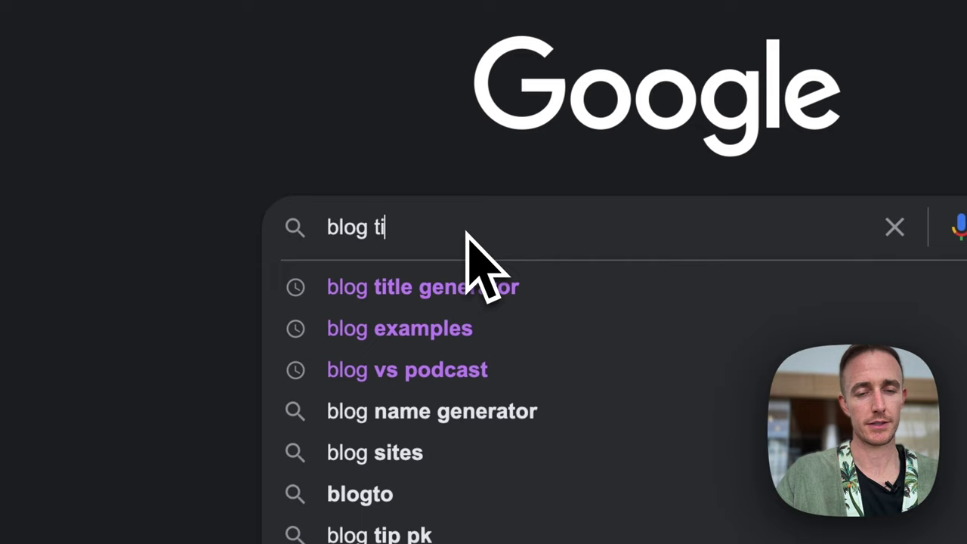
pyautogui.write('enerator')
pyautogui.press('Return')
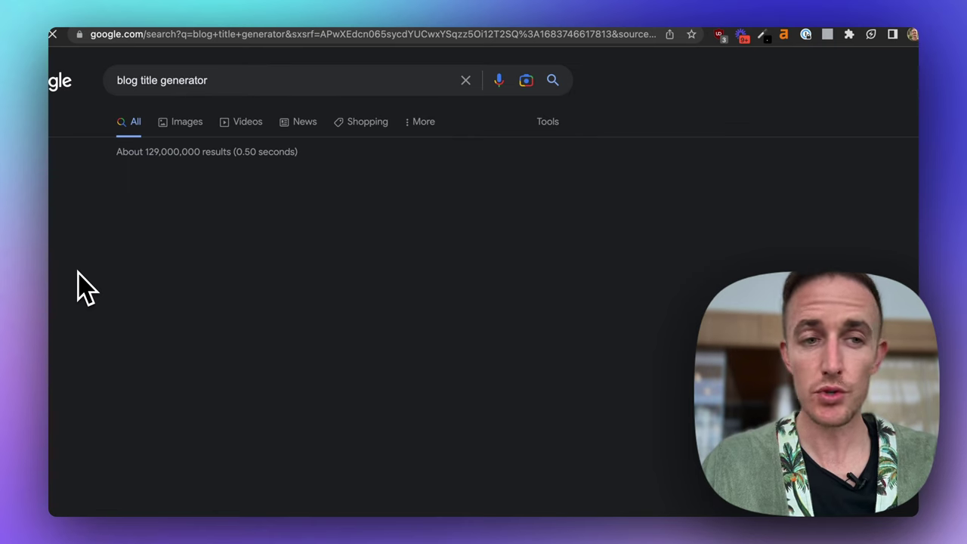
pyautogui.scroll(-5, 83, 287)
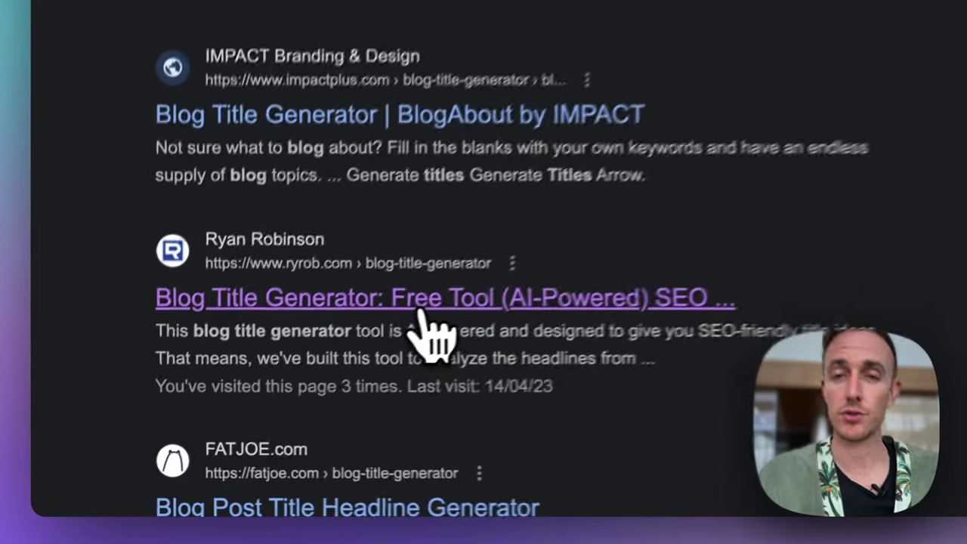
pyautogui.click(419, 303)
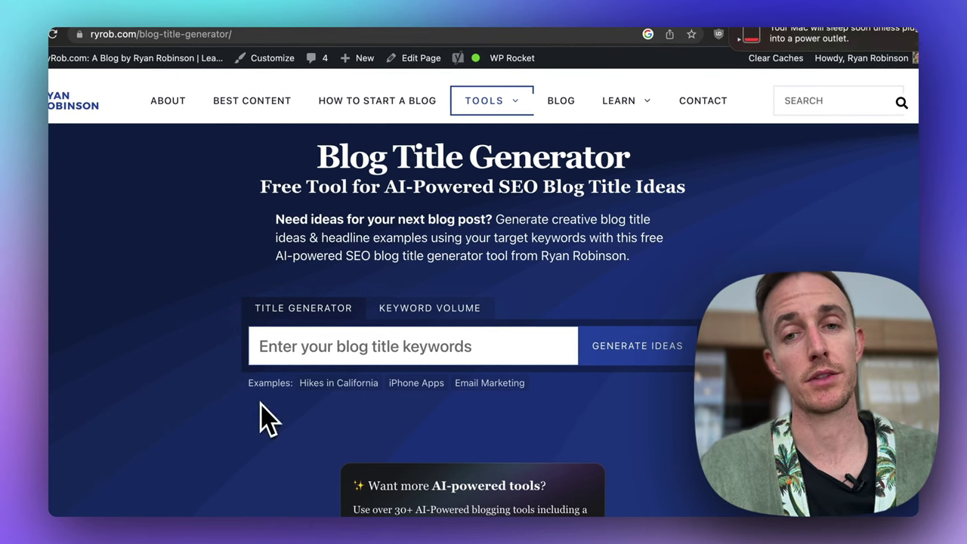
pyautogui.scroll(-1, 181, 271)
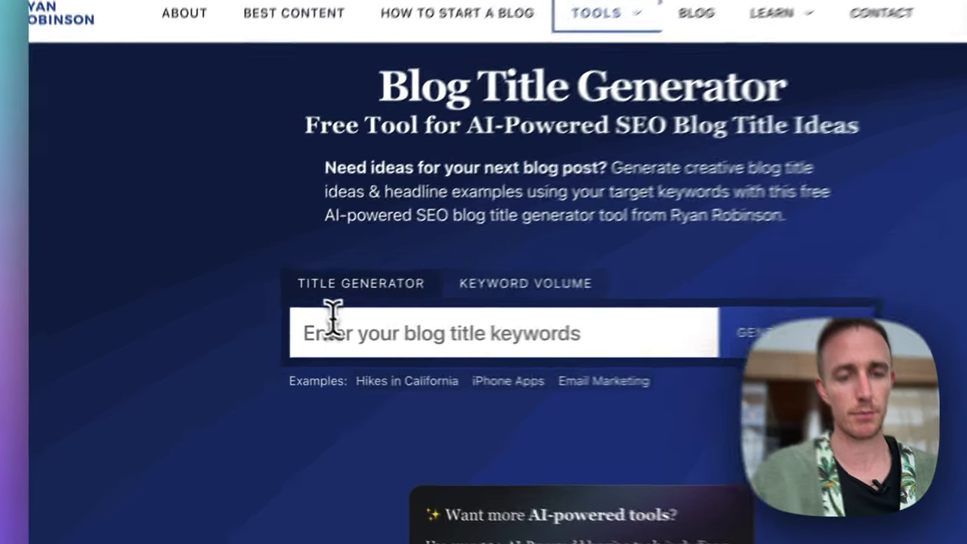
# - Enter 'best food in Calgary' as the blog title keywords
pyautogui.click(337, 325)
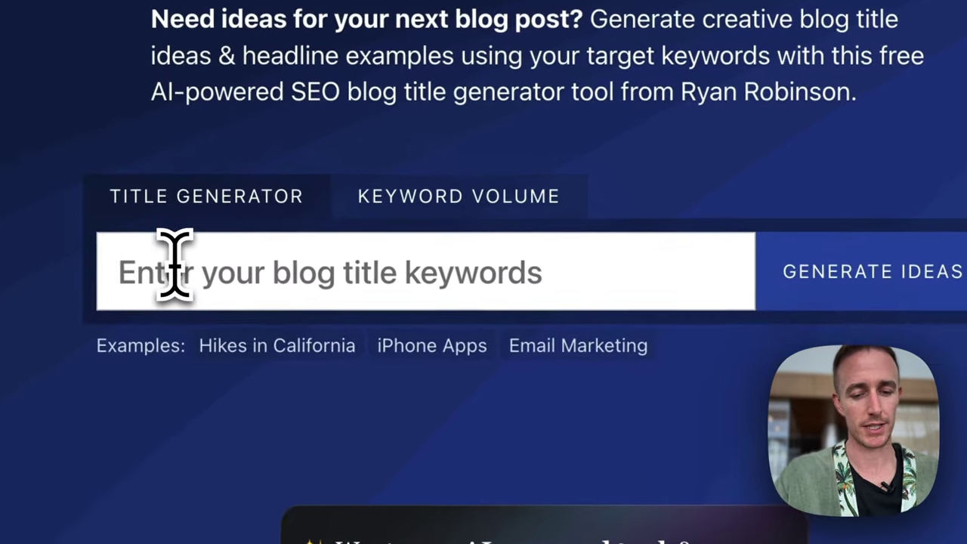
pyautogui.write('best')
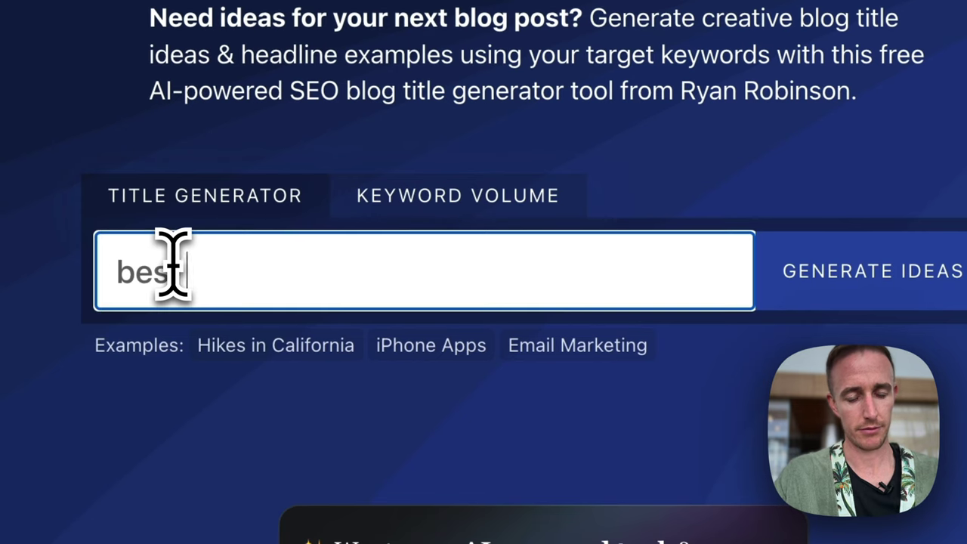
pyautogui.write(' food in Calgary')
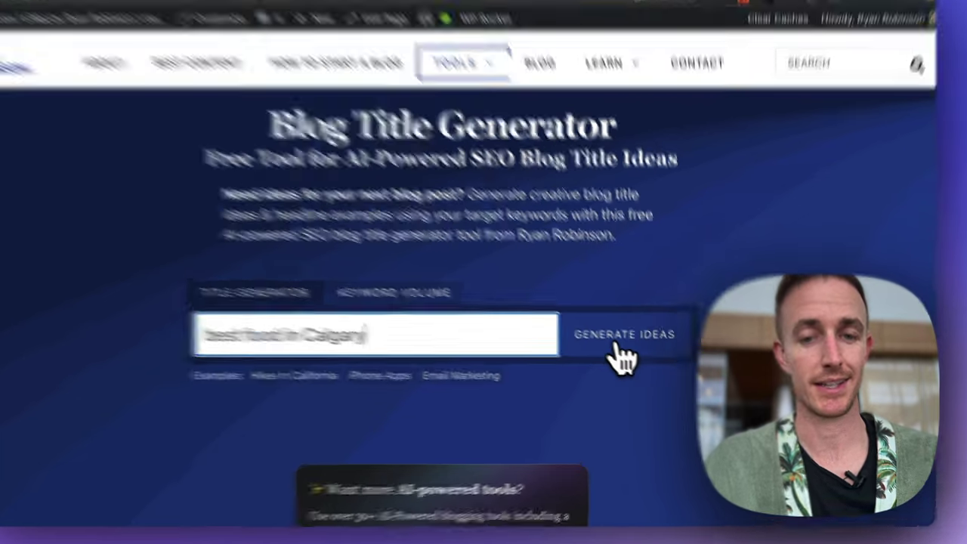
# - Generate ten AI titles for 'best food in Calgary' and scroll through them
pyautogui.click(628, 352)
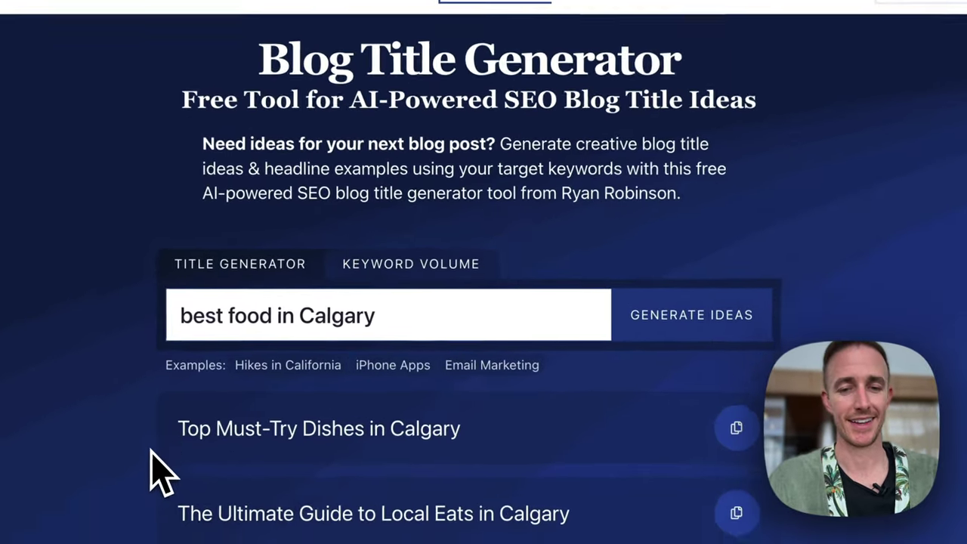
pyautogui.scroll(-3, 147, 454)
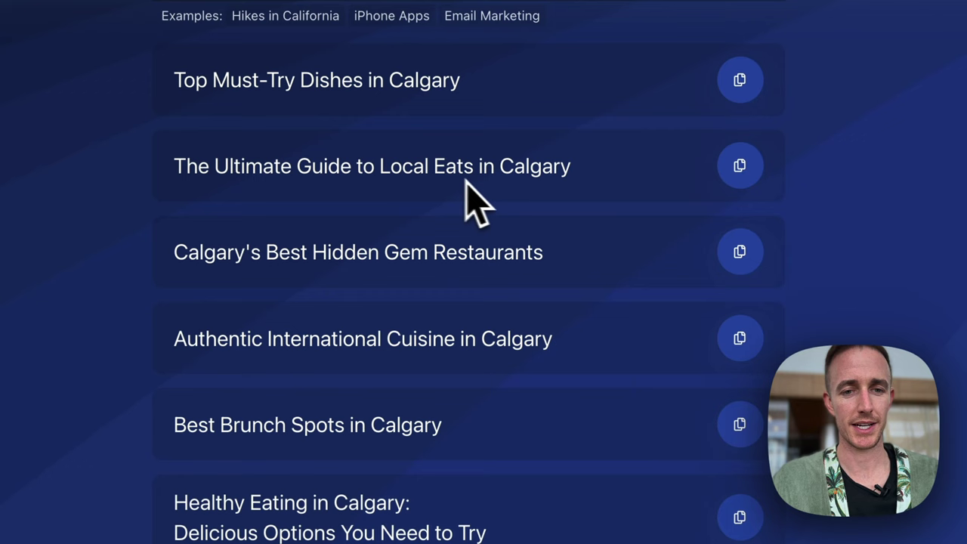
pyautogui.scroll(-1, 102, 255)
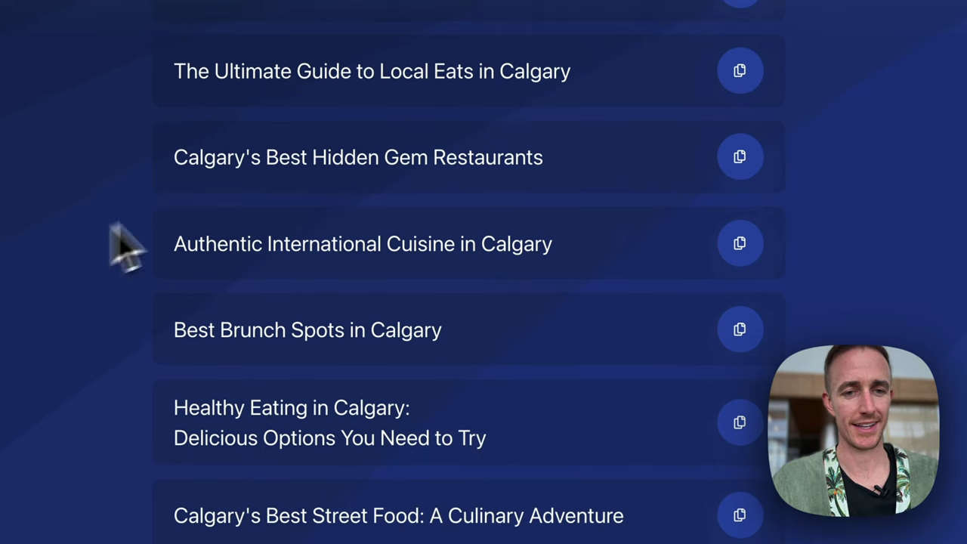
pyautogui.scroll(-3, 184, 248)
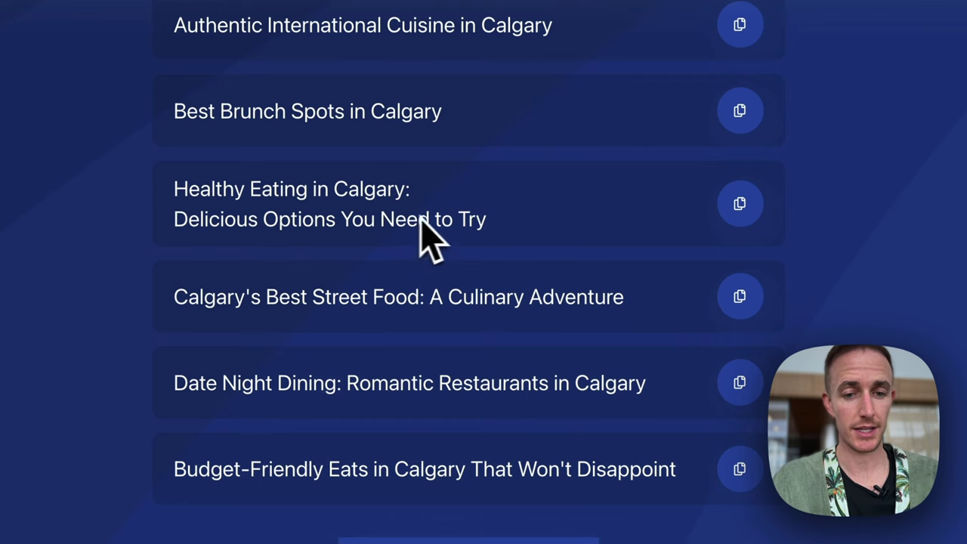
pyautogui.scroll(-1, 95, 410)
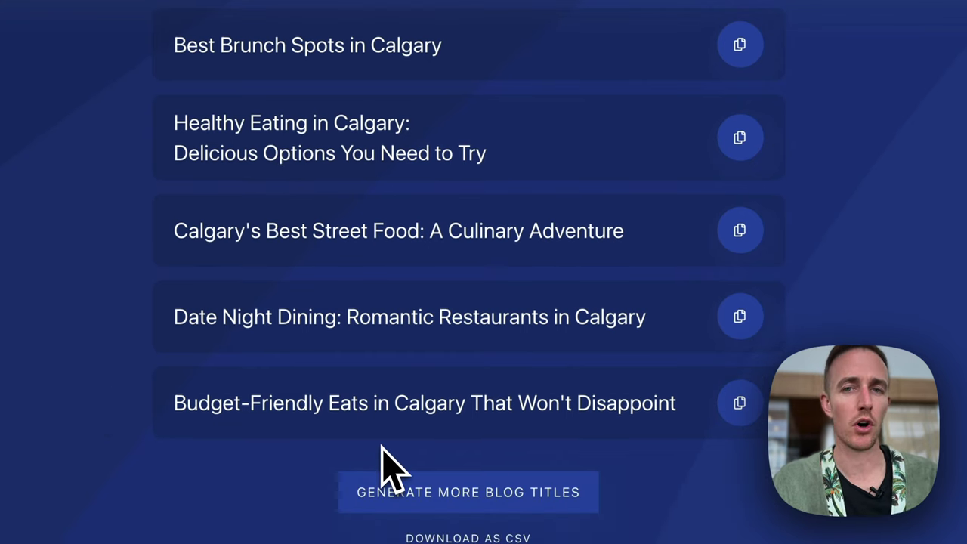
# - Get more Calgary food titles, scrolling down to the vegan and vegetarian top picks idea
pyautogui.click(391, 506)
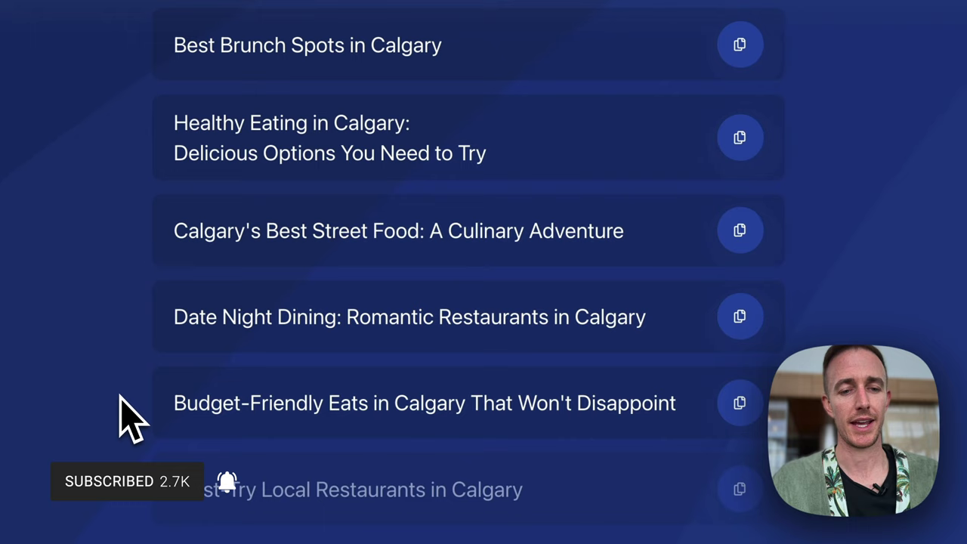
pyautogui.scroll(-1, 120, 396)
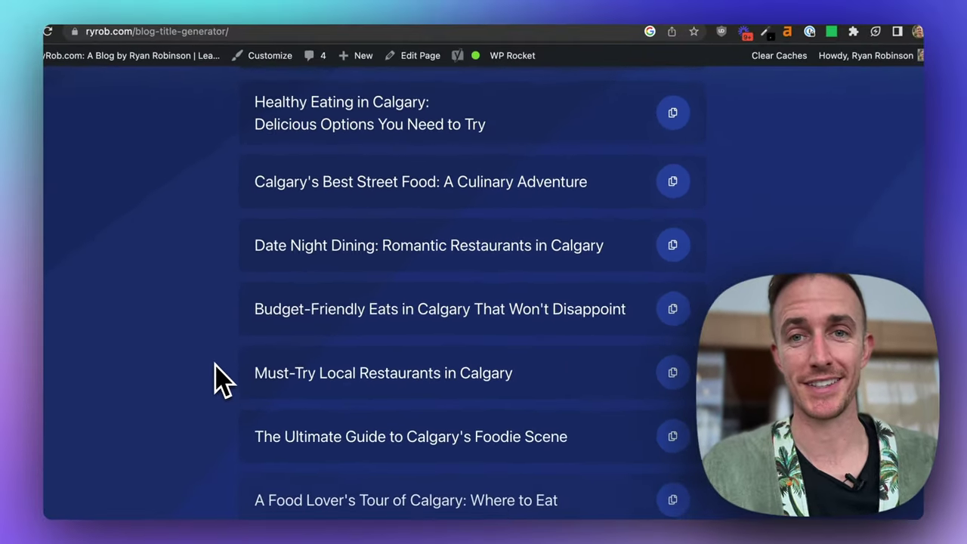
pyautogui.scroll(-1, 121, 397)
pyautogui.scroll(-4, 227, 377)
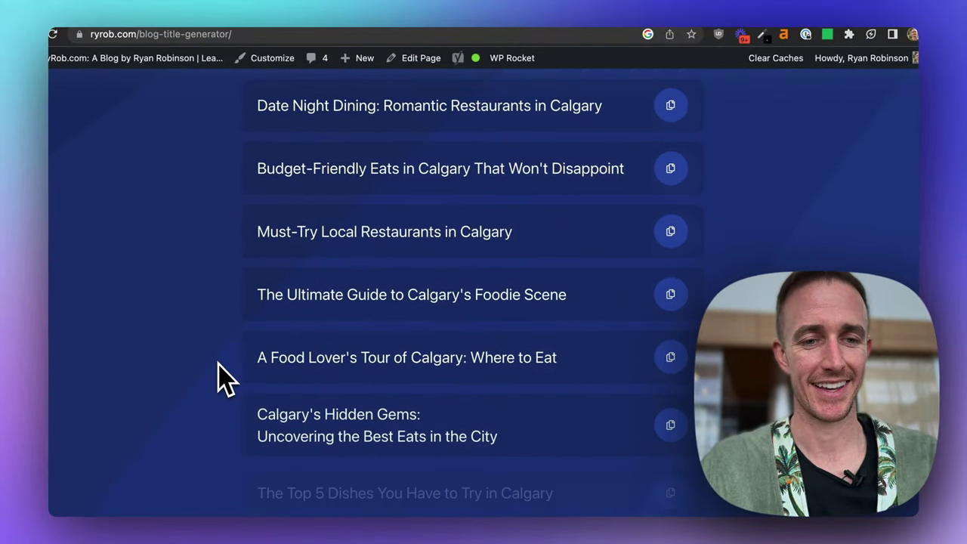
pyautogui.scroll(-3, 227, 378)
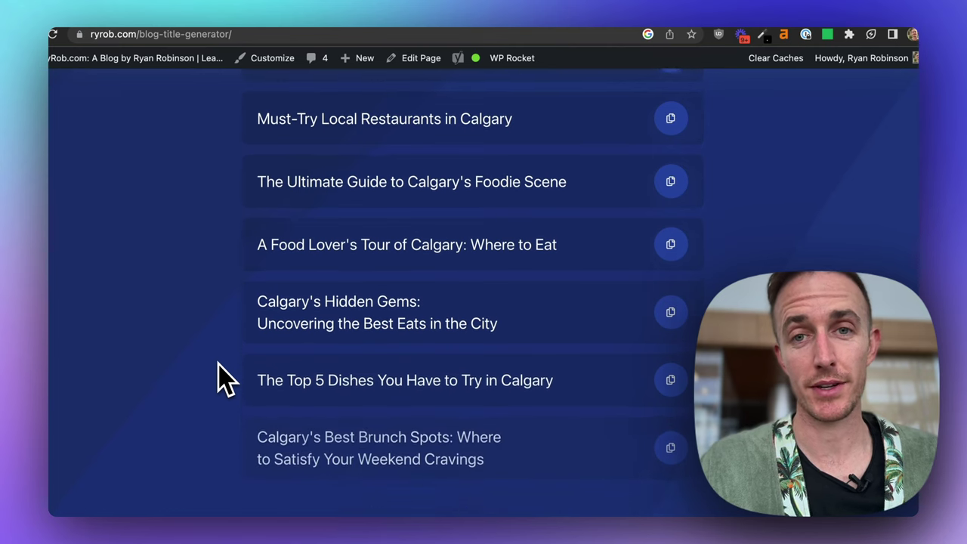
pyautogui.scroll(-2, 227, 377)
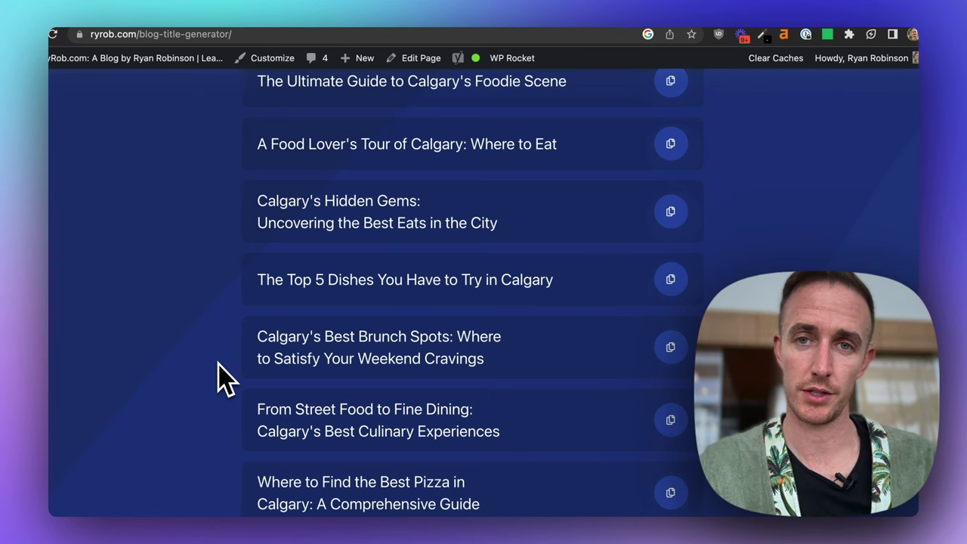
pyautogui.scroll(-5, 226, 378)
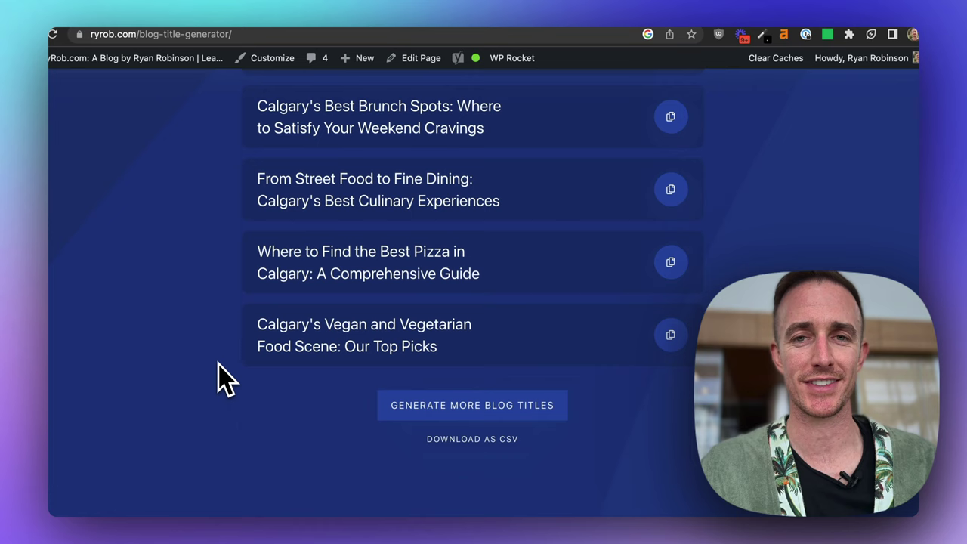
pyautogui.scroll(-3, 227, 378)
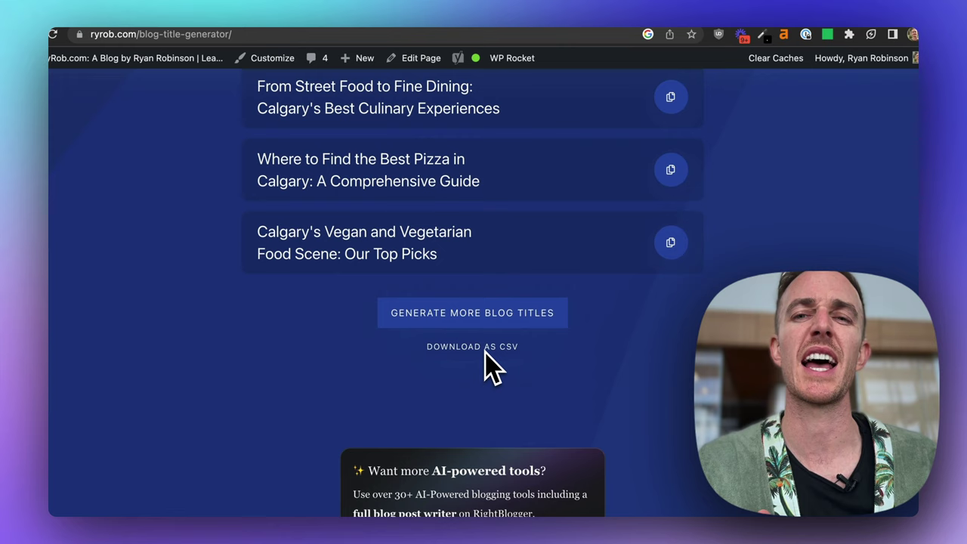
pyautogui.scroll(-2, 484, 350)
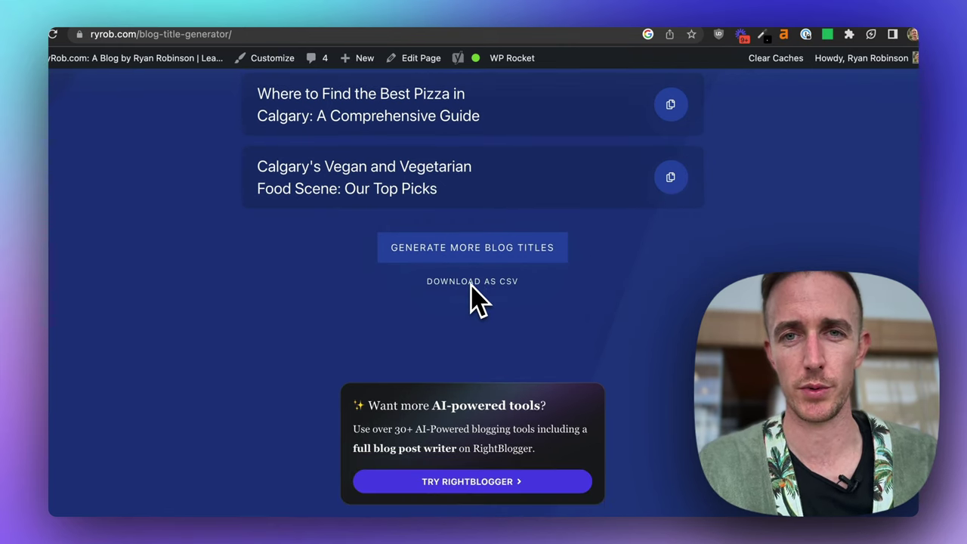
pyautogui.scroll(-2, 471, 298)
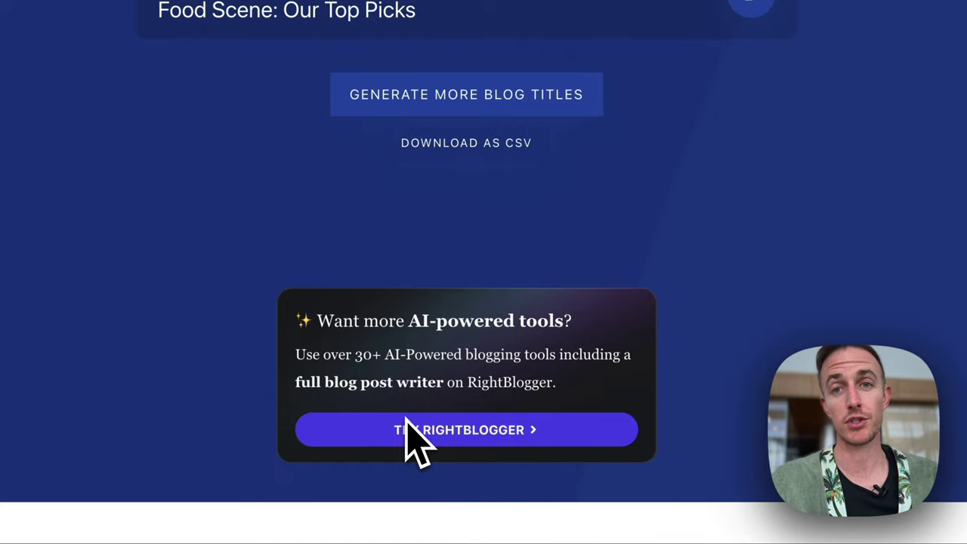
# - Check search volume and difficulty for 'best food in Calgary' under the Keyword Volume tab
pyautogui.scroll(6, 143, 368)
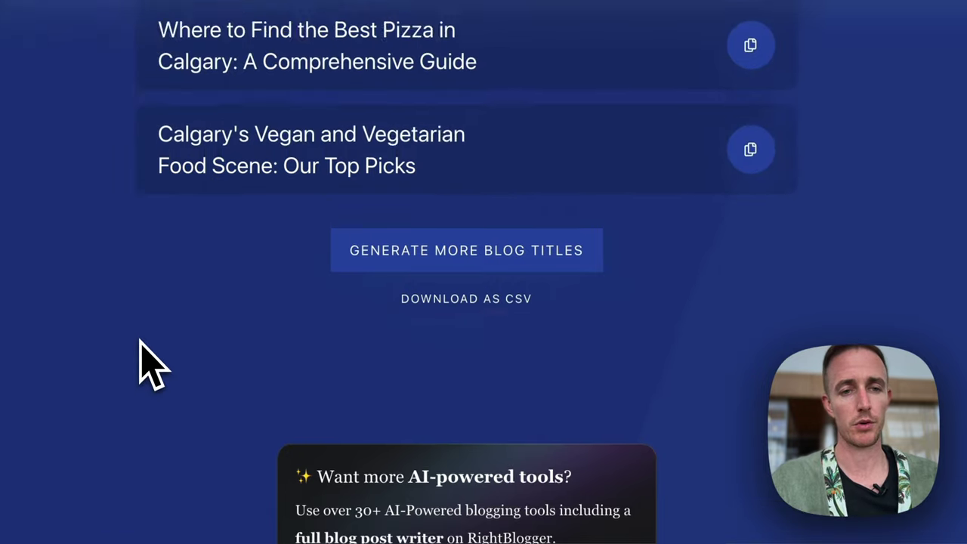
pyautogui.scroll(15, 143, 367)
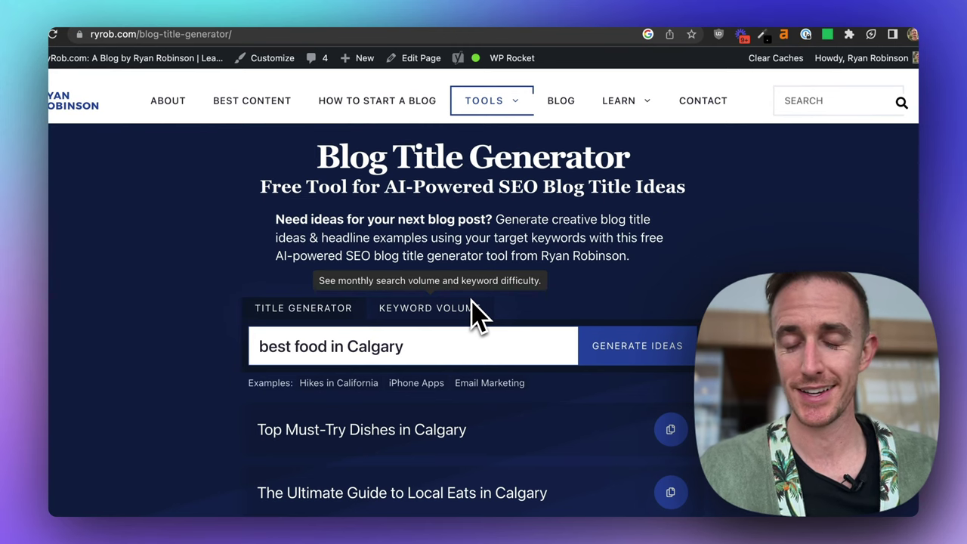
pyautogui.scroll(-1, 608, 317)
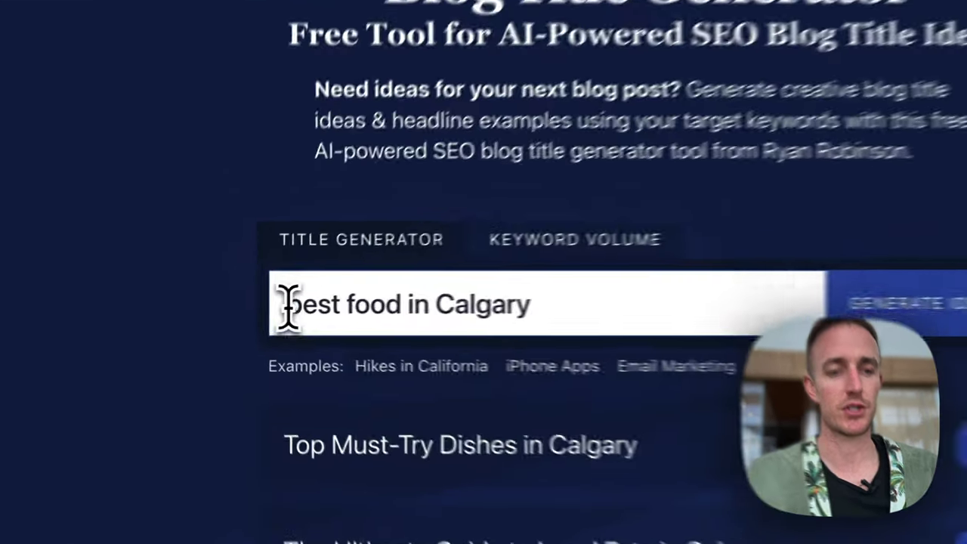
pyautogui.moveTo(262, 313); pyautogui.dragTo(391, 312)
pyautogui.click(416, 317)
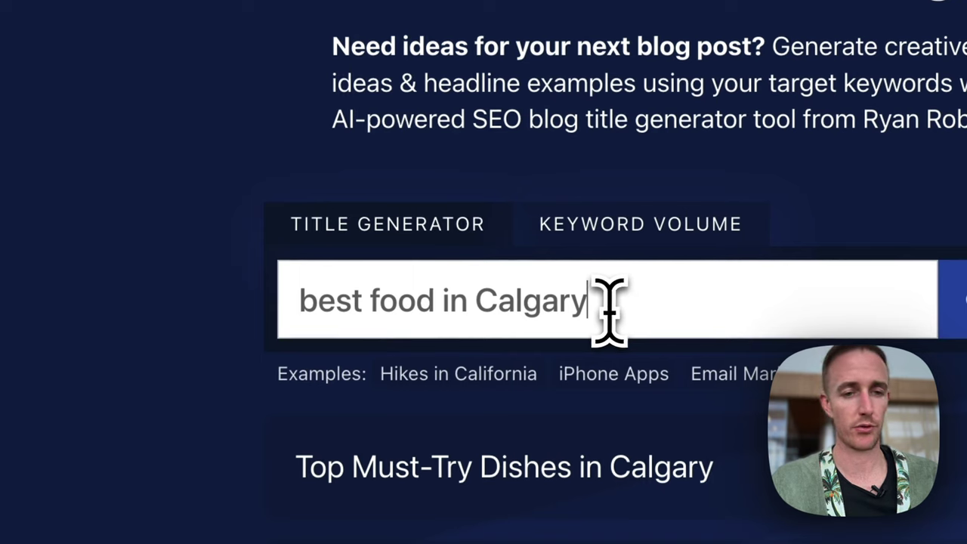
pyautogui.moveTo(293, 301); pyautogui.dragTo(602, 296)
pyautogui.click(641, 301)
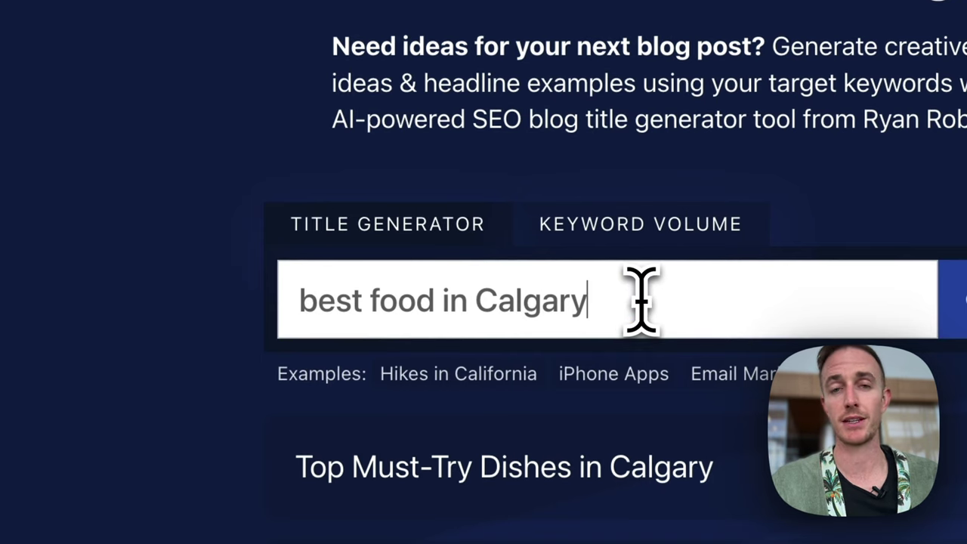
pyautogui.click(638, 240)
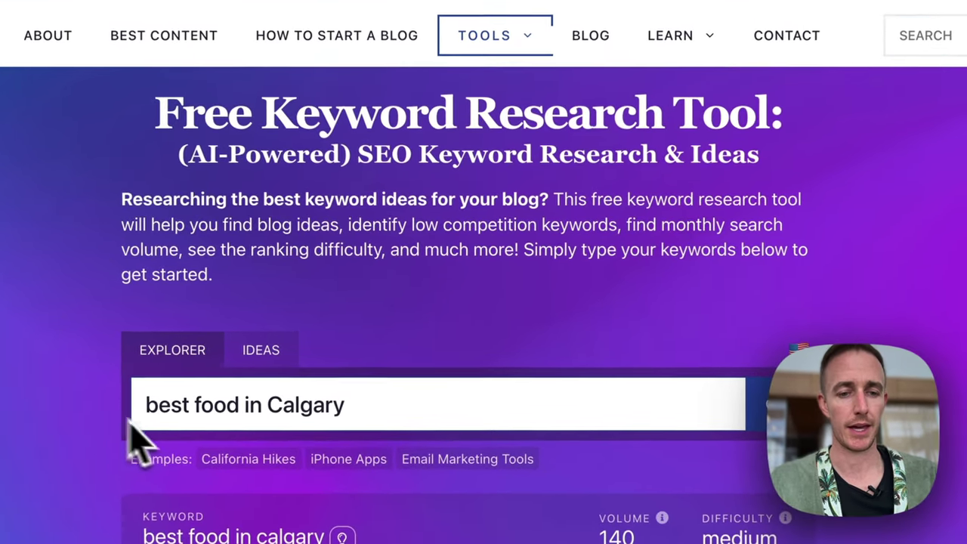
# - Review the related Calgary keyword results and the Volume and Difficulty info tips
pyautogui.scroll(-5, 54, 418)
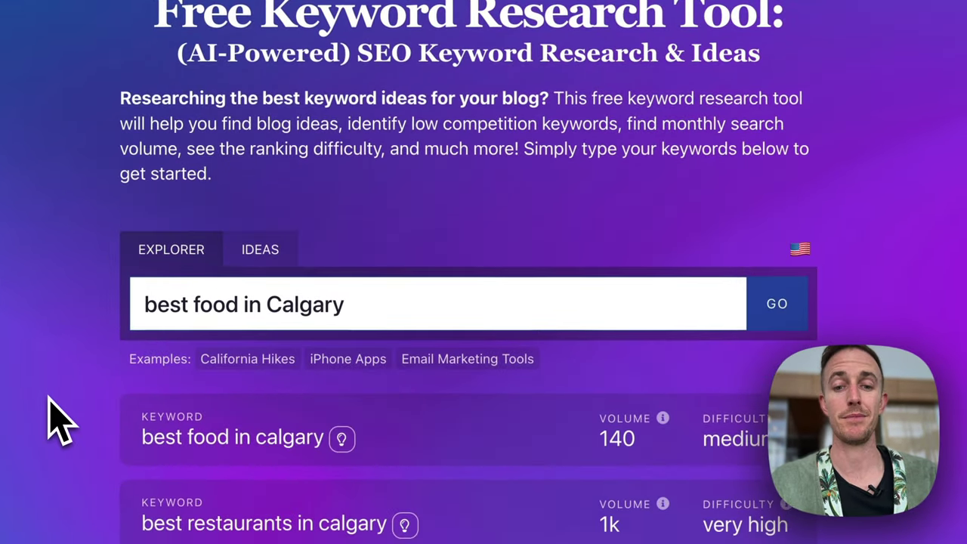
pyautogui.scroll(-2, 83, 309)
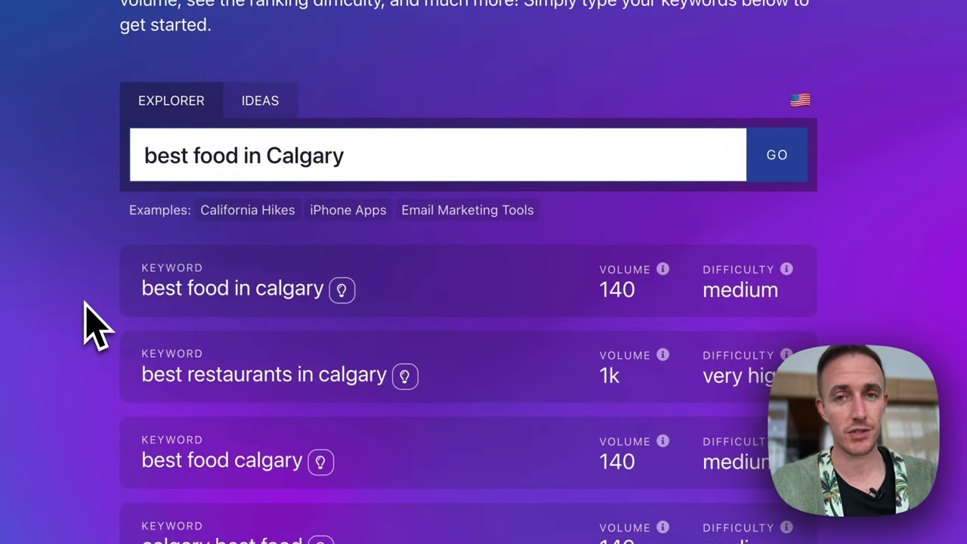
pyautogui.moveTo(664, 270)
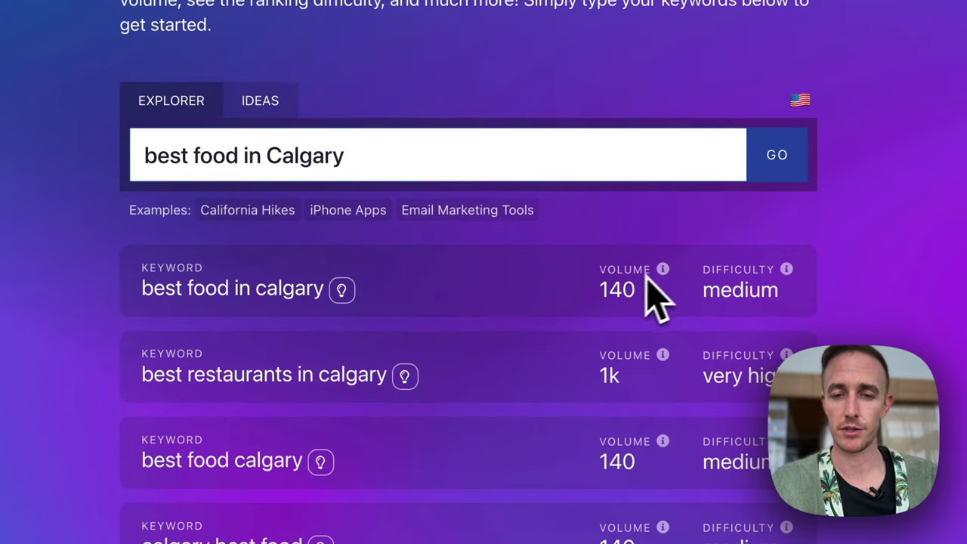
pyautogui.moveTo(789, 277)
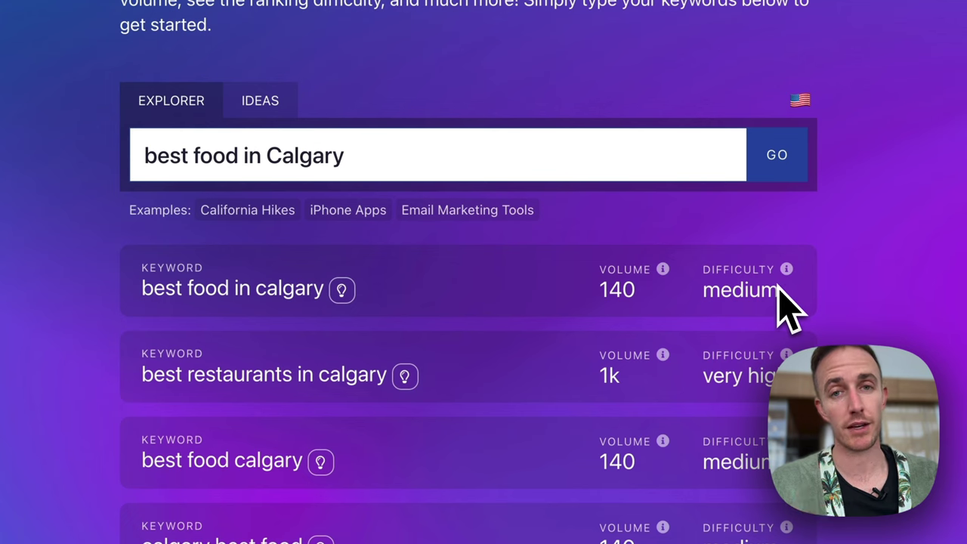
pyautogui.scroll(-3, 313, 318)
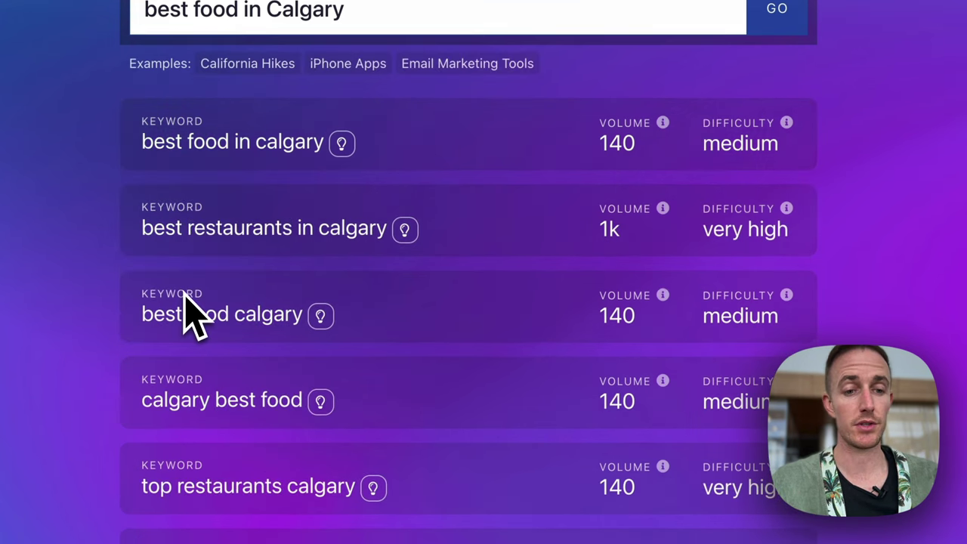
pyautogui.scroll(-1, 361, 167)
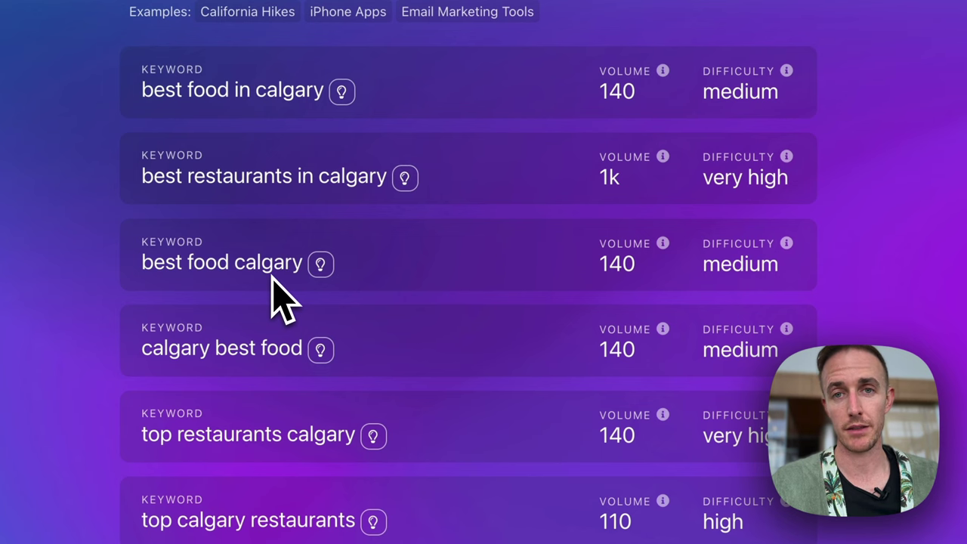
pyautogui.scroll(-2, 281, 299)
pyautogui.scroll(3, 281, 298)
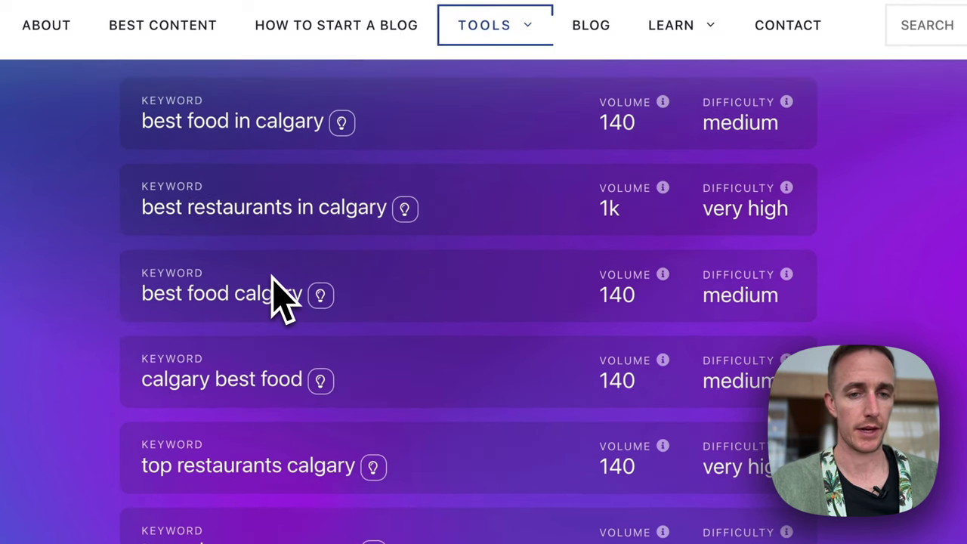
pyautogui.scroll(4, 325, 130)
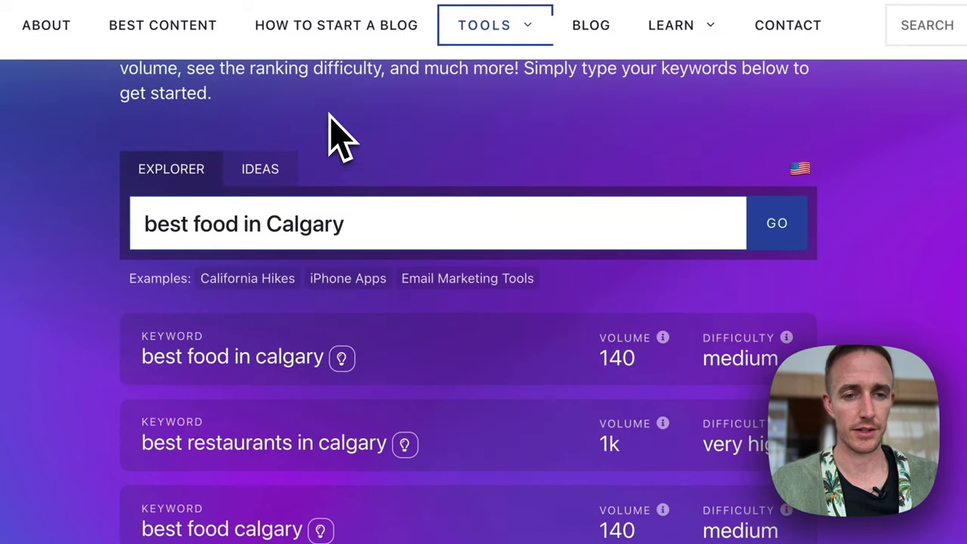
# - Expand writing ideas for 'best food in calgary' and highlight its 140 volume figure
pyautogui.click(343, 359)
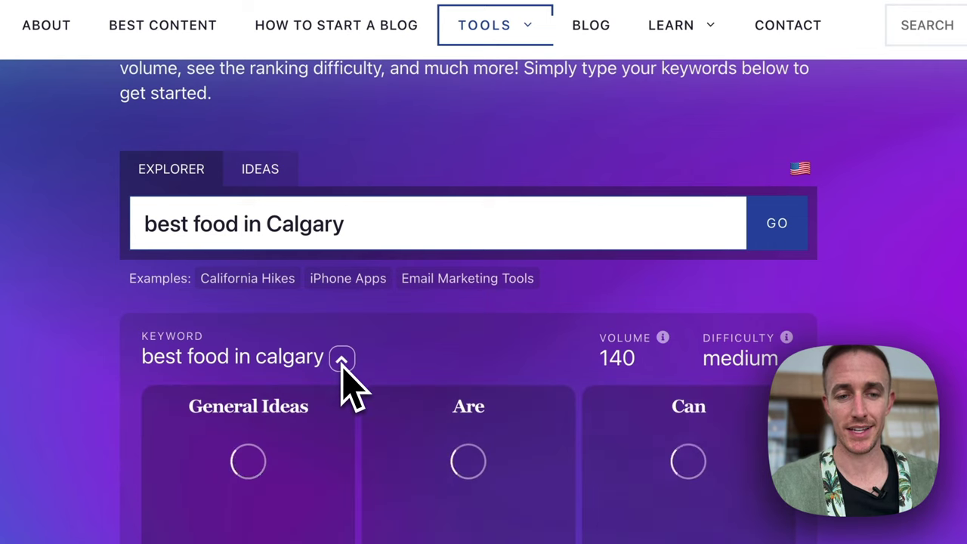
pyautogui.scroll(-1, 100, 355)
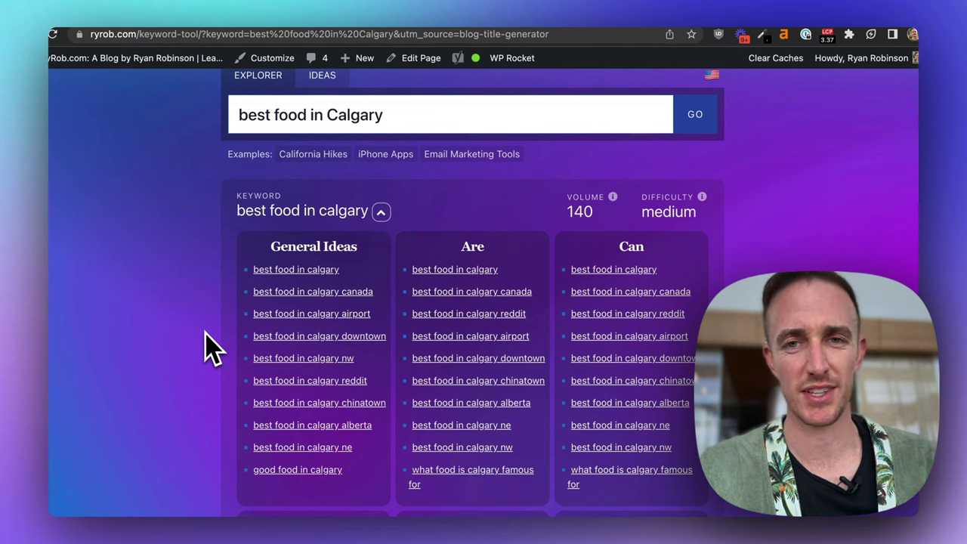
pyautogui.scroll(-1, 211, 348)
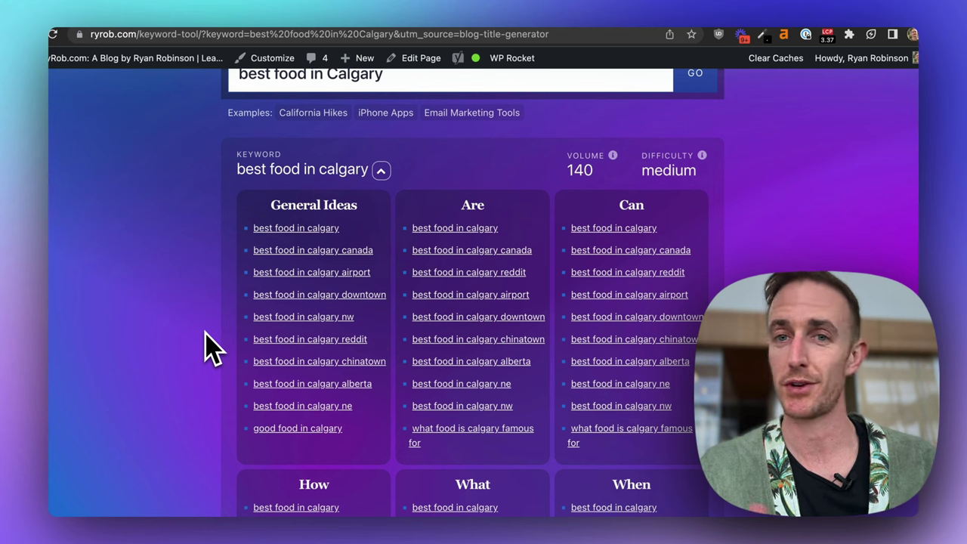
pyautogui.scroll(-1, 212, 347)
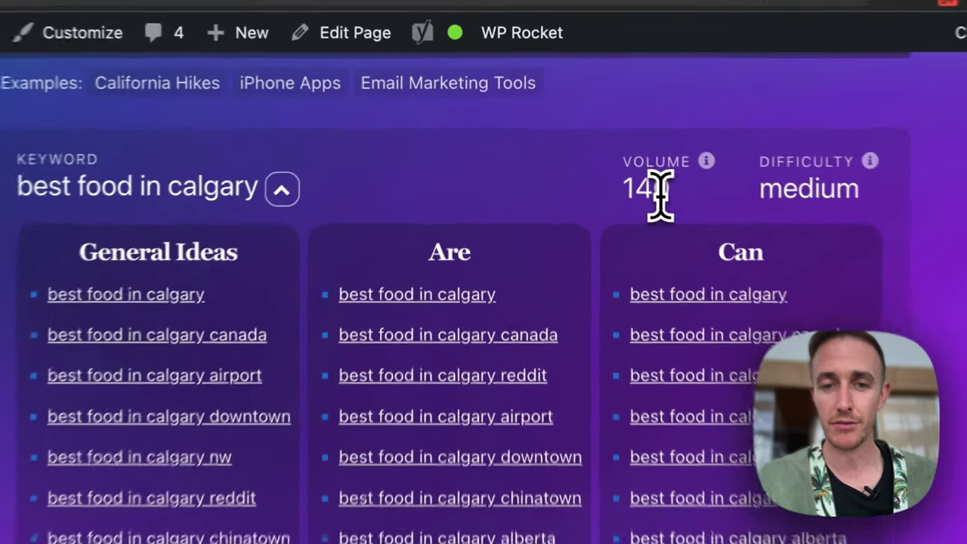
pyautogui.doubleClick(576, 146)
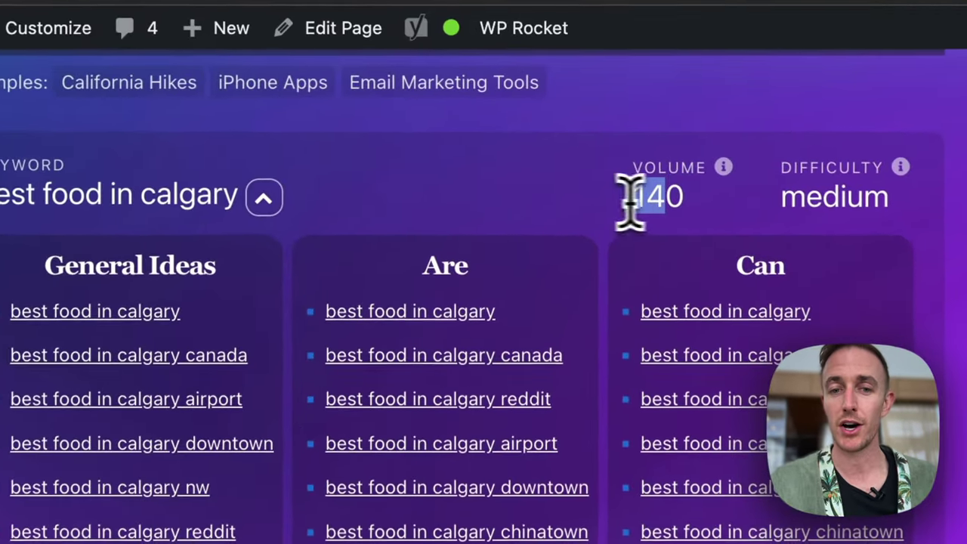
pyautogui.scroll(-1, 577, 157)
pyautogui.scroll(-15, 655, 204)
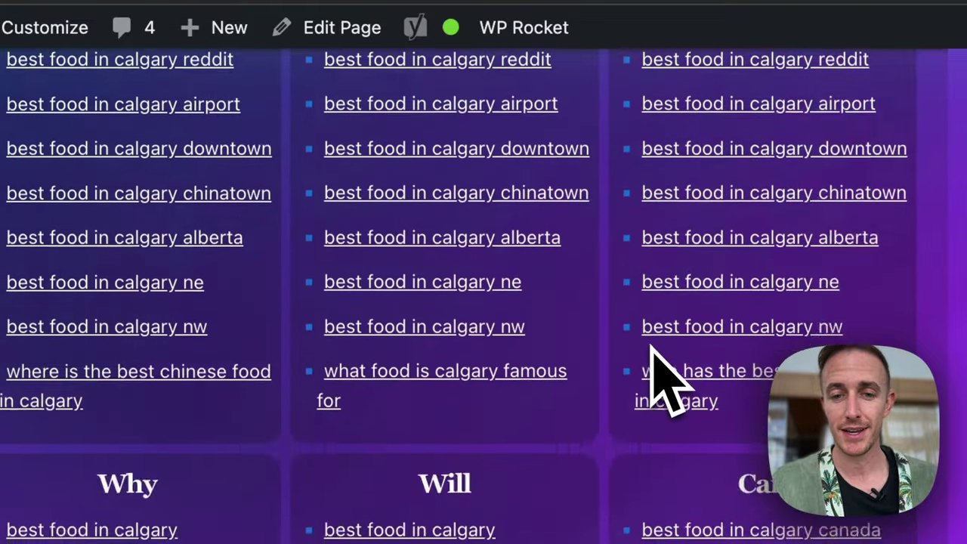
pyautogui.scroll(15, 652, 350)
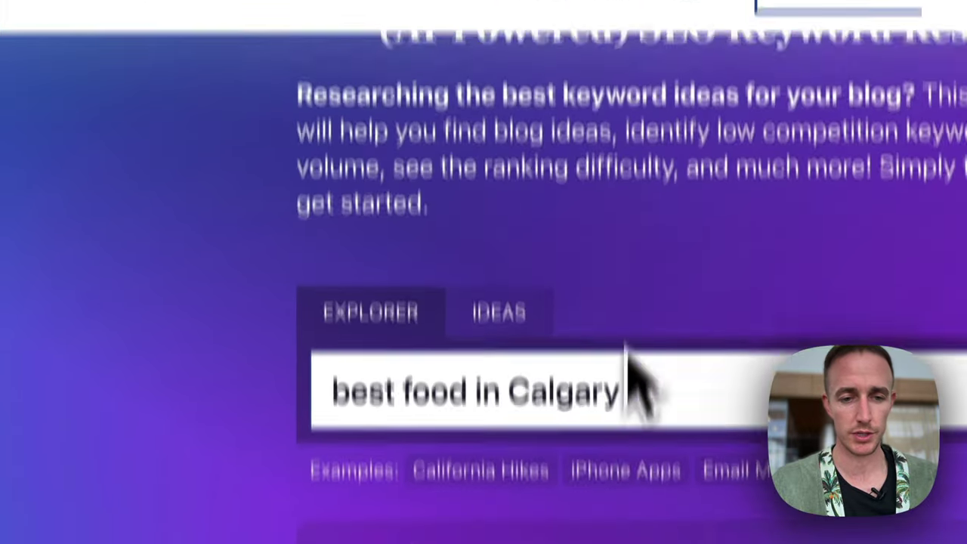
# - Collapse the idea panels under 'best food in calgary' and clear the volume highlight
pyautogui.scroll(-5, 626, 374)
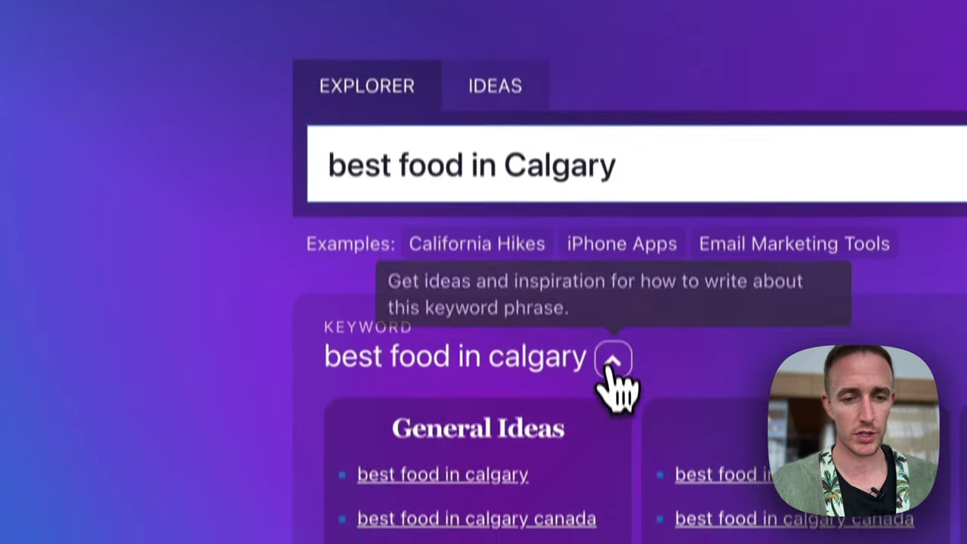
pyautogui.click(612, 361)
pyautogui.scroll(-5, 464, 356)
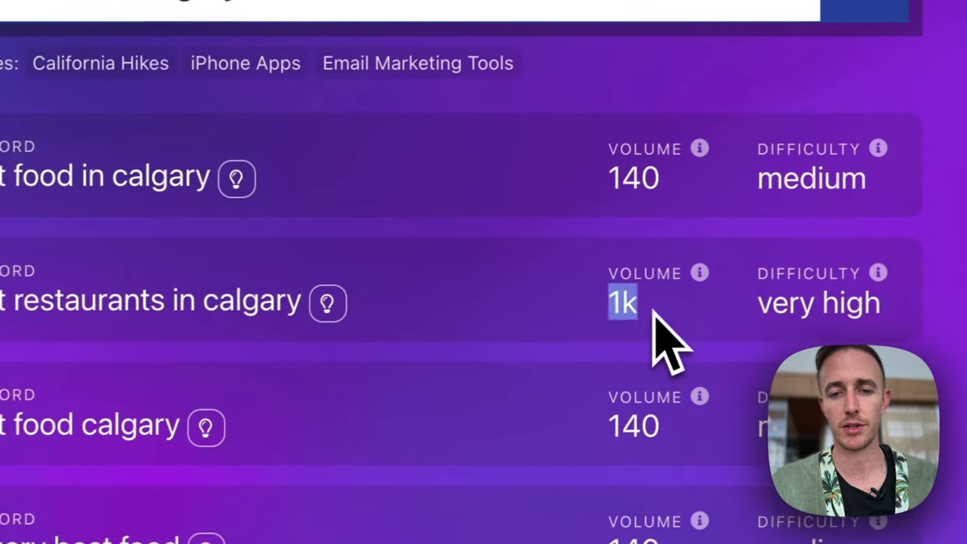
pyautogui.click(650, 313)
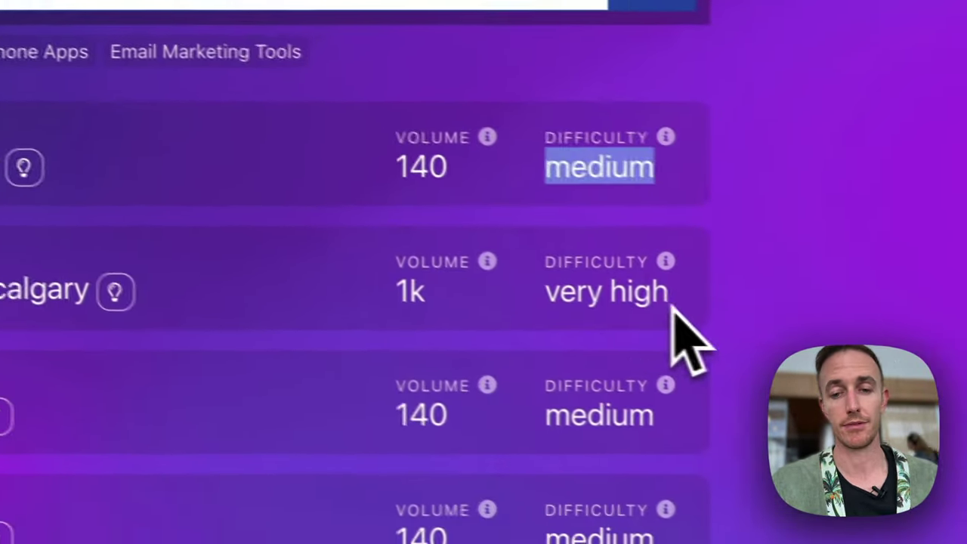
# - Highlight the very high difficulty rating, then scroll down to the RightBlogger promo
pyautogui.moveTo(643, 302); pyautogui.dragTo(513, 287)
pyautogui.click(507, 287)
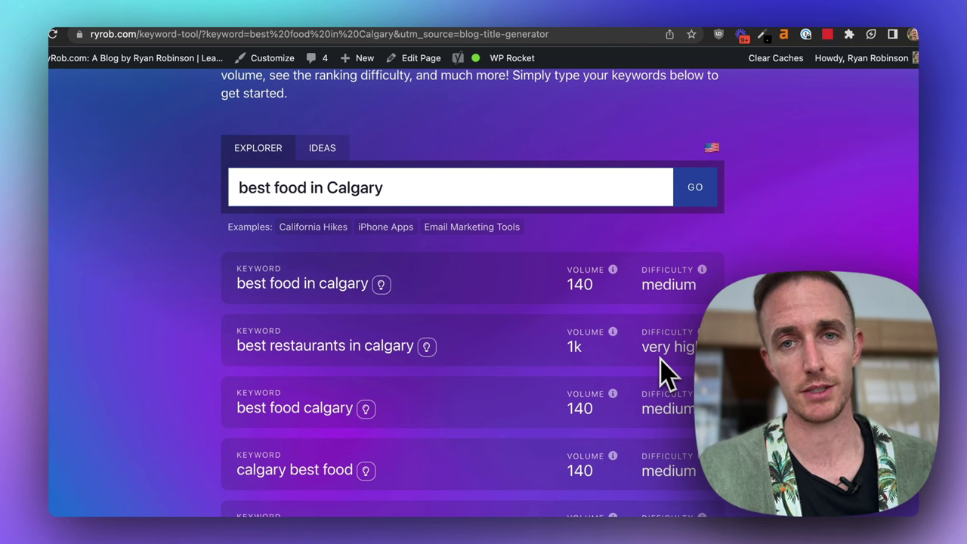
pyautogui.scroll(3, 661, 370)
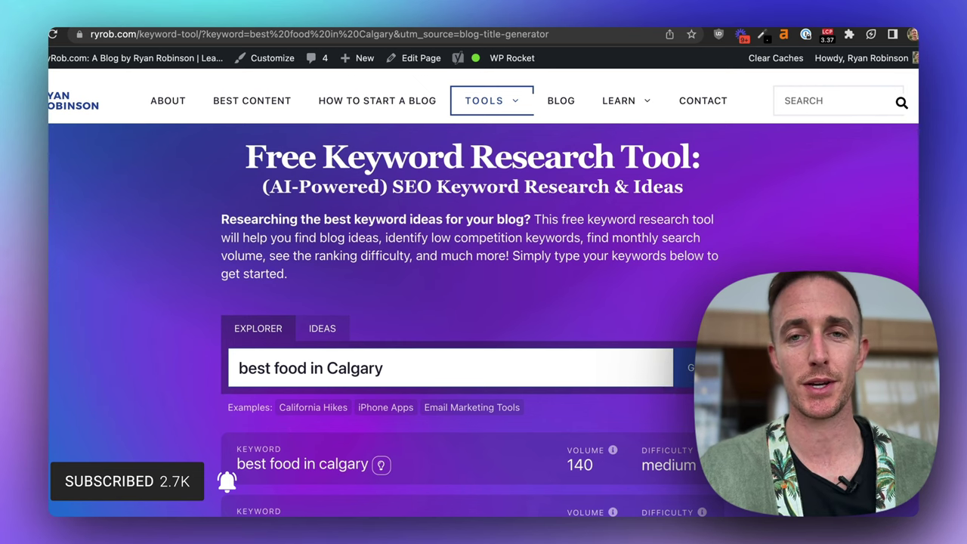
pyautogui.scroll(-15, 469, 317)
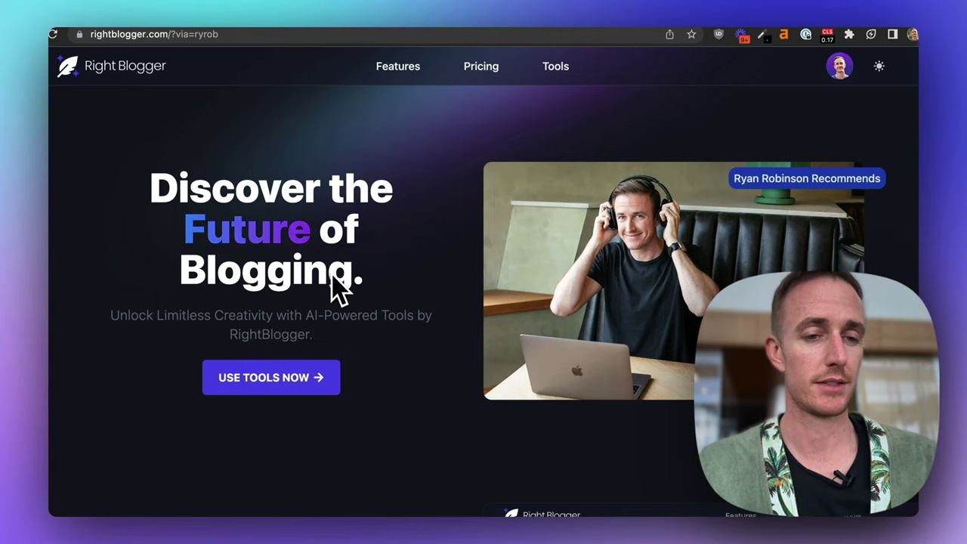
# - Go to Tools and scroll to Blogging Tools such as Article Writer and Post Outline
pyautogui.scroll(-3, 382, 286)
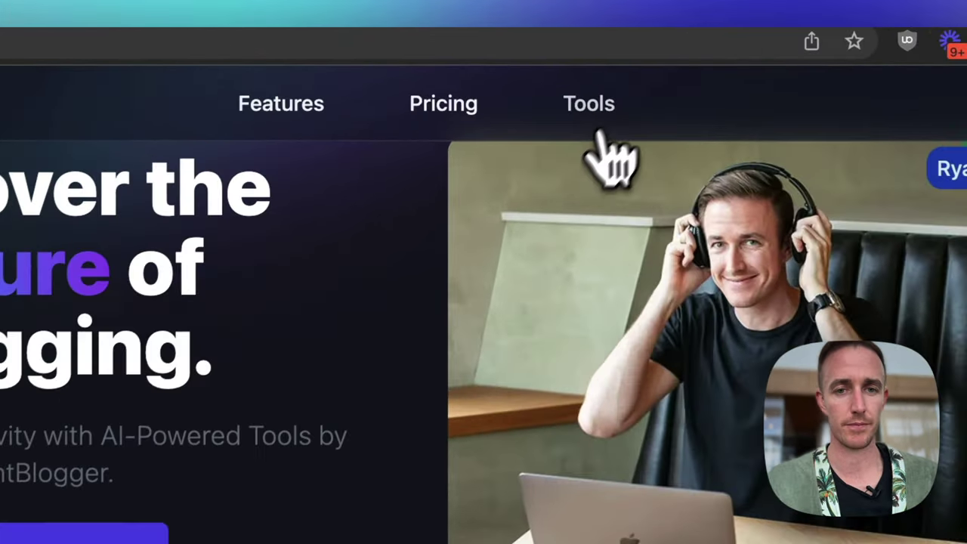
pyautogui.click(598, 111)
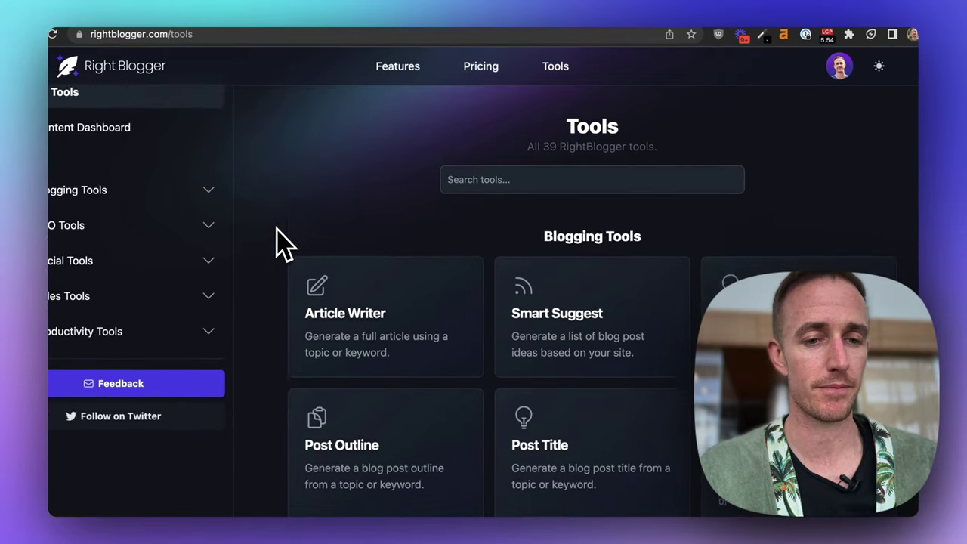
pyautogui.scroll(-2, 281, 239)
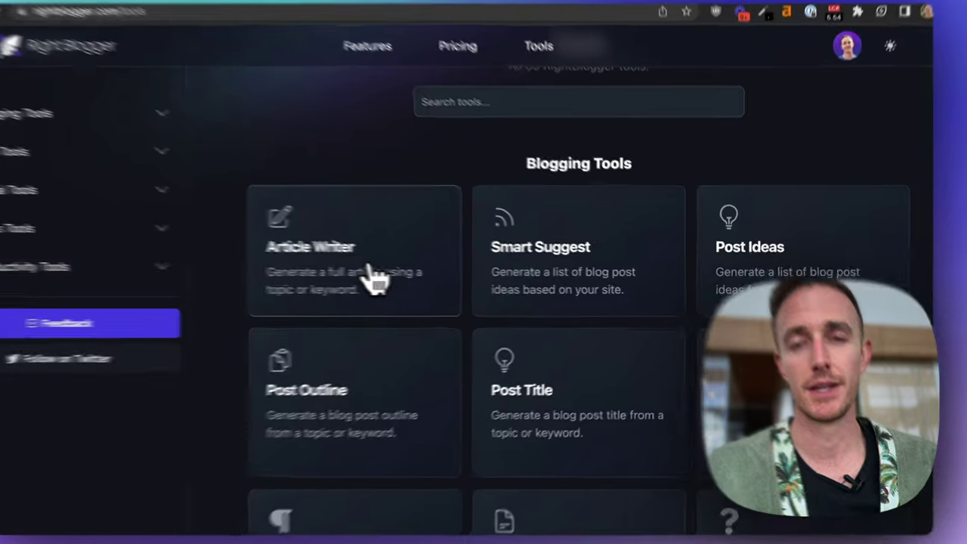
# - Open Article Writer and expand ADVANCED to show Article Length and Point of View
pyautogui.click(376, 283)
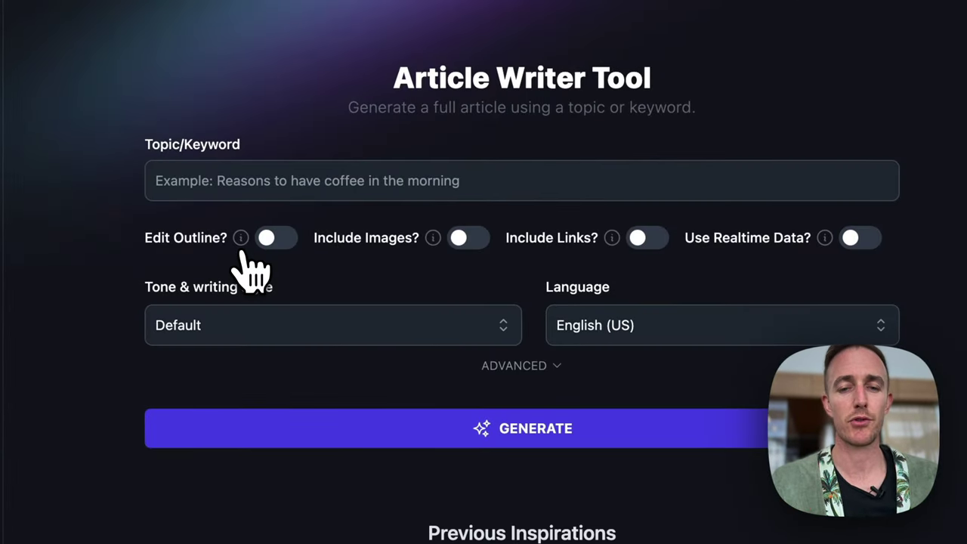
pyautogui.click(520, 366)
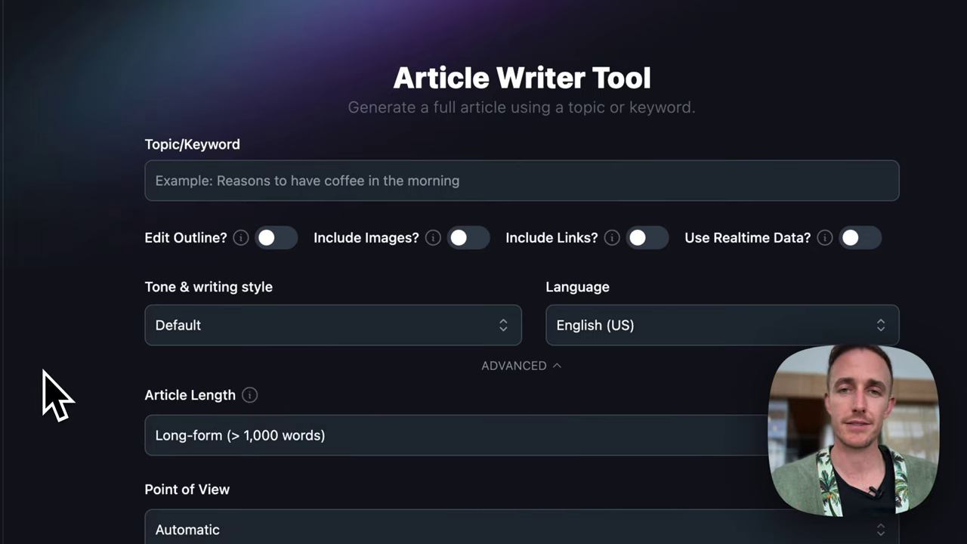